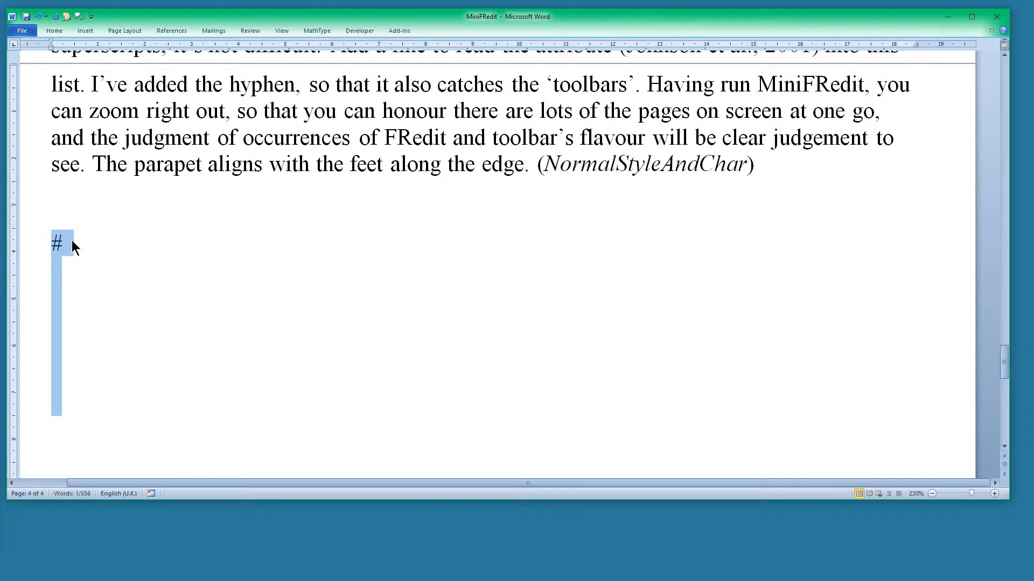
# Add the entry "et al" on the line directly below the # marker, matching the citations in the paragraph
pyautogui.click(73, 272)
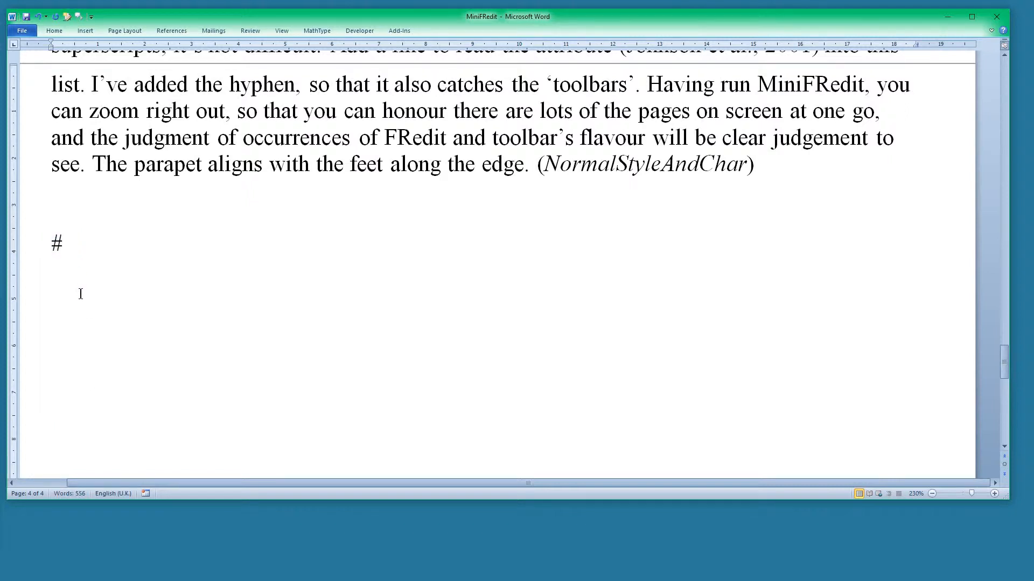
pyautogui.scroll(1, 628, 214)
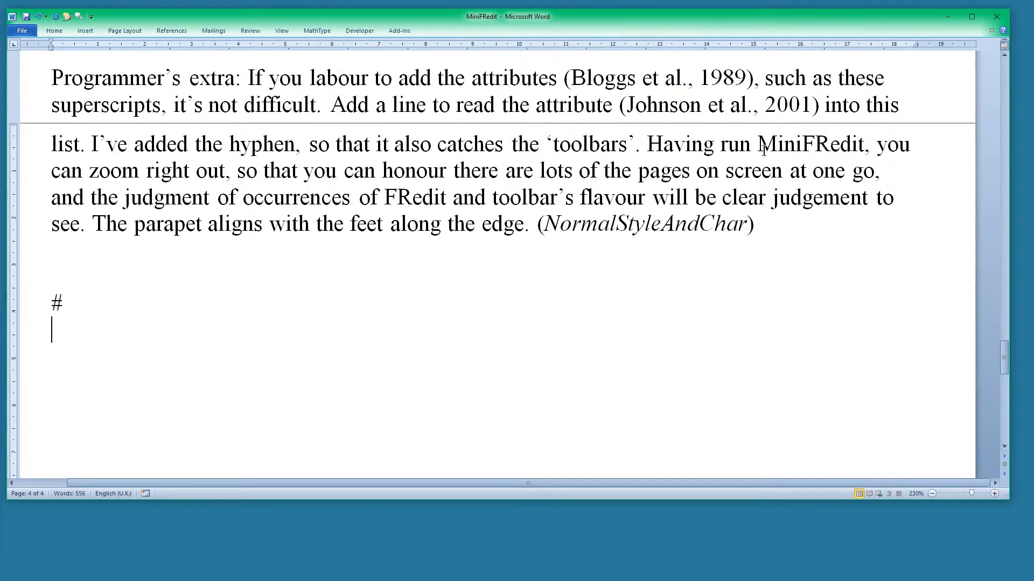
pyautogui.moveTo(643, 82); pyautogui.dragTo(682, 82)
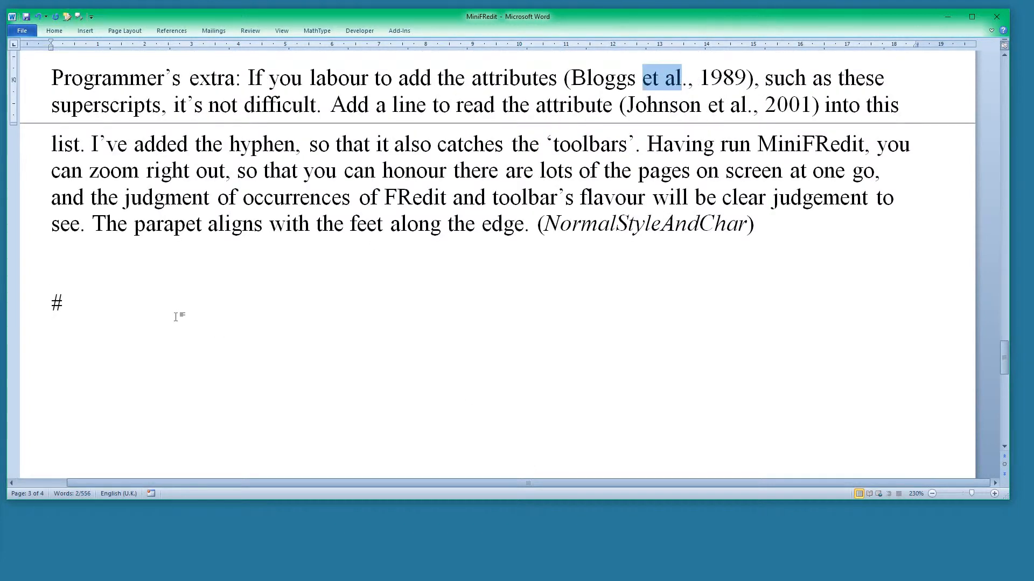
pyautogui.click(85, 343)
pyautogui.write('et al')
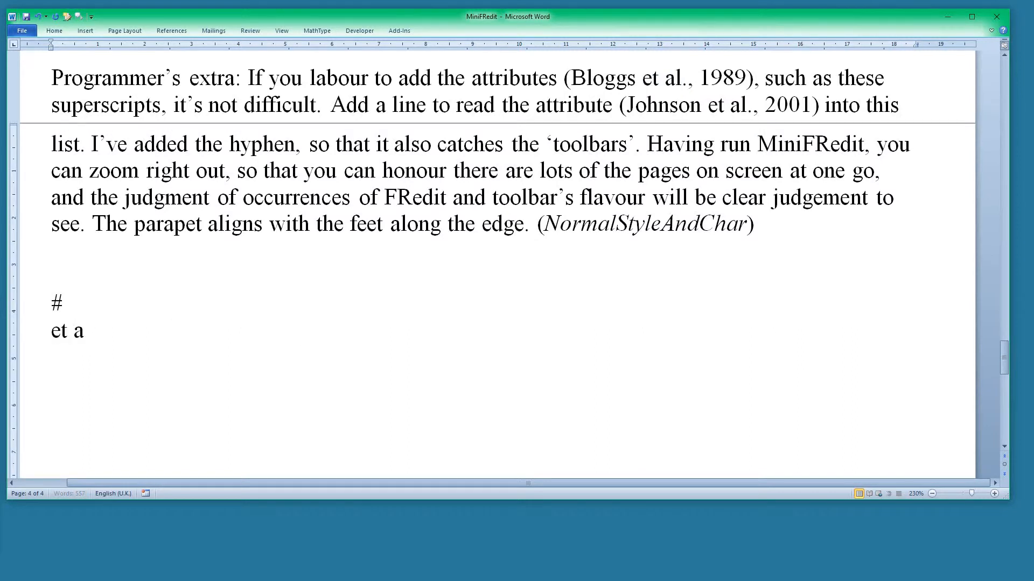
# Italicise the "et al" entry and run the MiniFRedit macro to apply it to the text
pyautogui.click(23, 338)
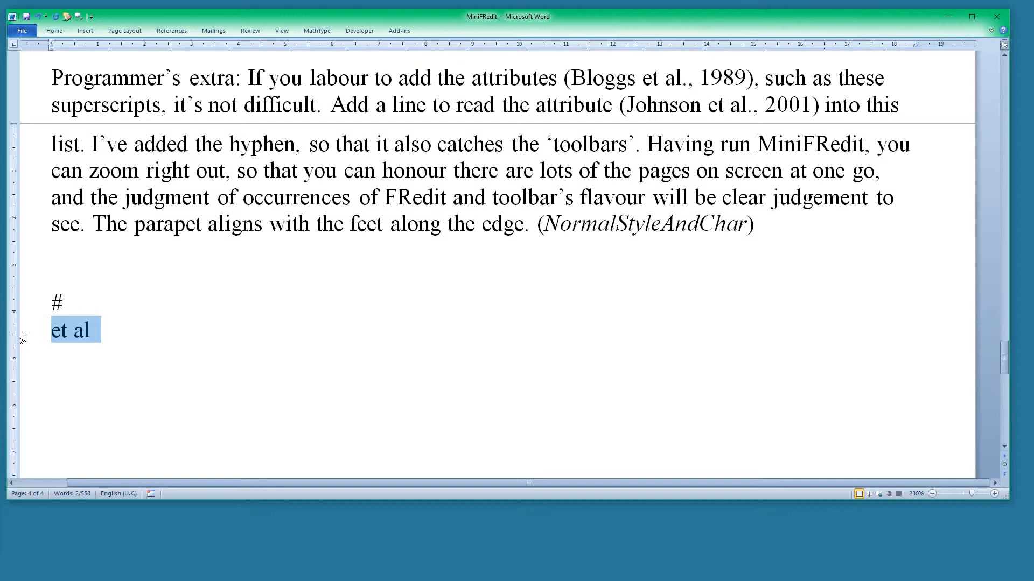
pyautogui.hotkey('ctrl', 'i')
pyautogui.click(196, 351)
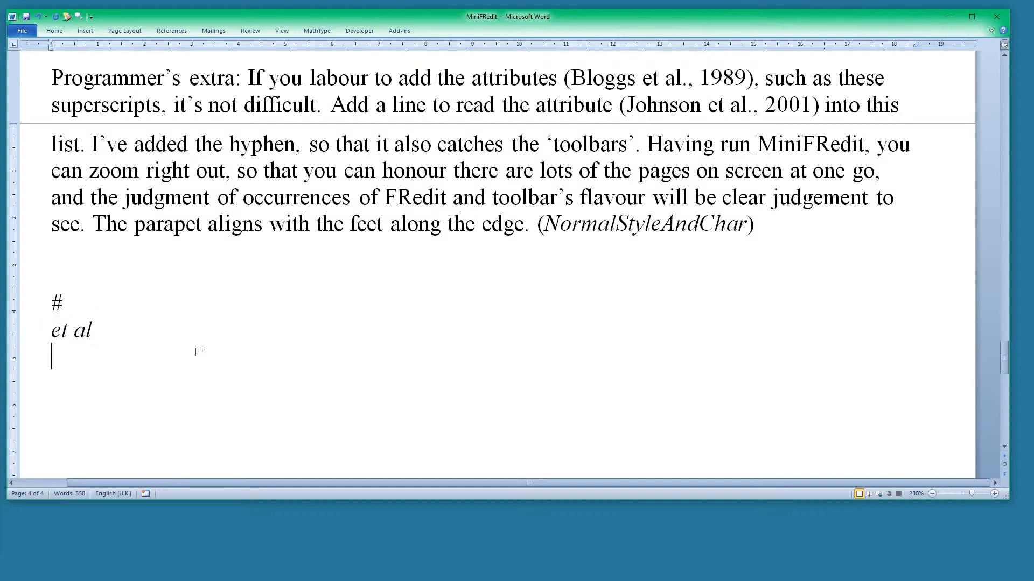
pyautogui.hotkey('ctrl', 'alt', 'f')
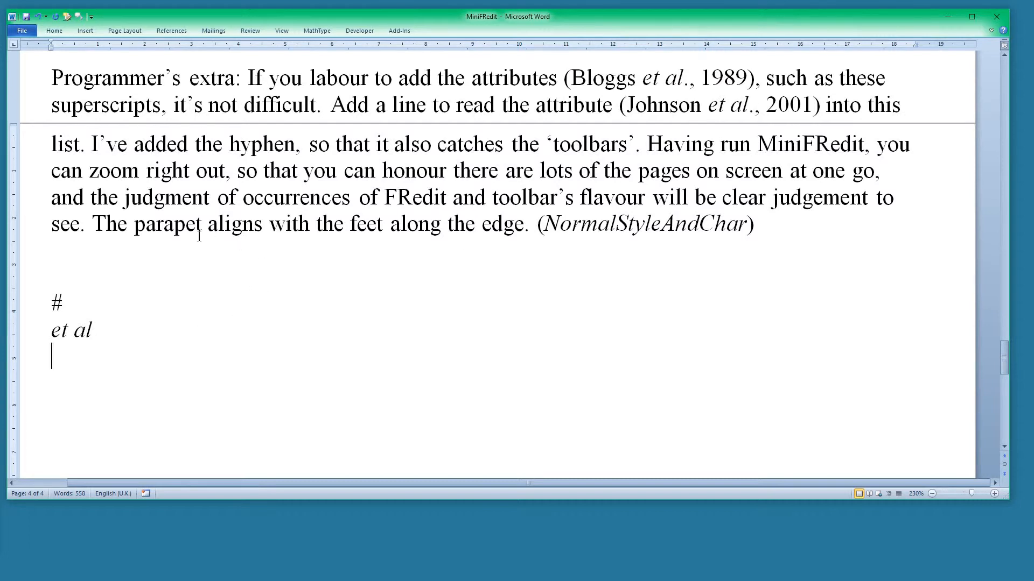
# Highlight in green the letters "et al" spanning "parapet aligns" and "feet along" in the paragraph's last line
pyautogui.moveTo(186, 225); pyautogui.dragTo(222, 225)
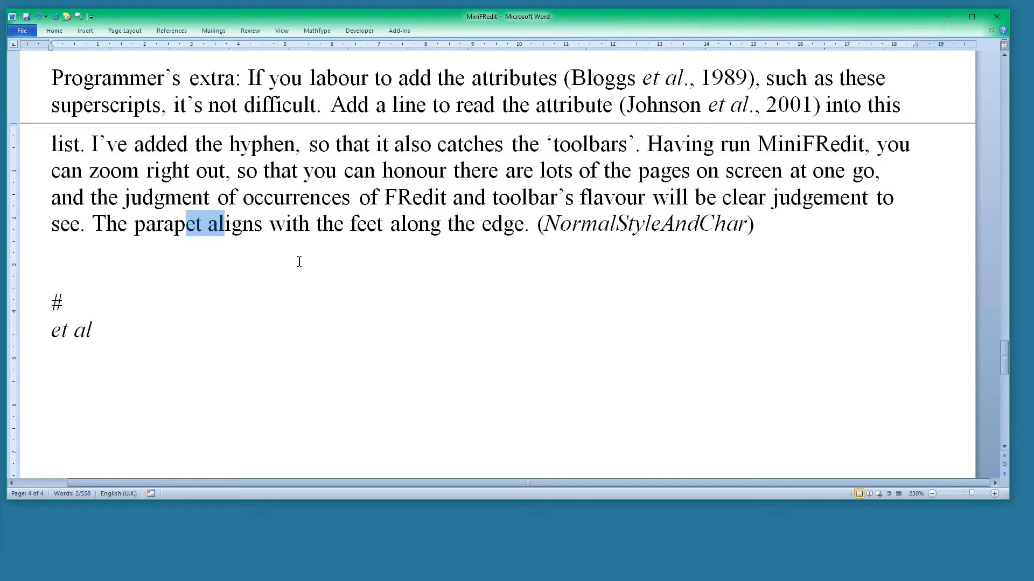
pyautogui.hotkey('ctrl', 'alt', 'h')
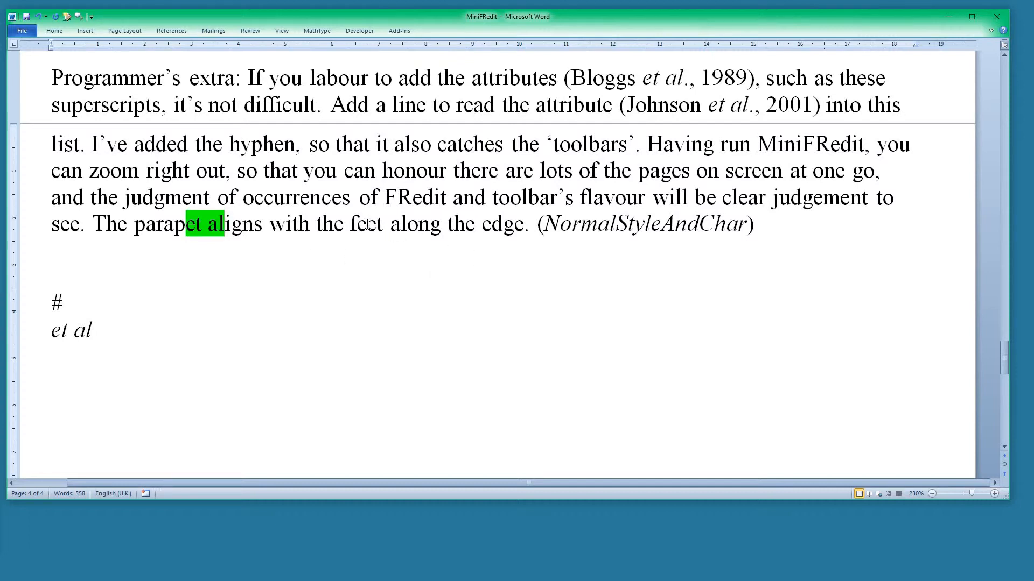
pyautogui.moveTo(368, 225); pyautogui.dragTo(408, 226)
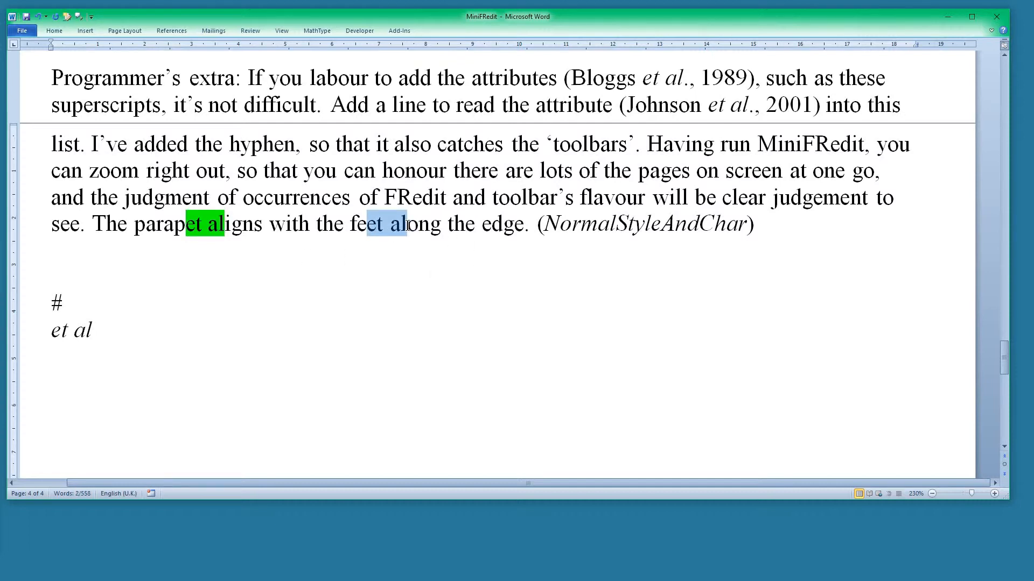
pyautogui.hotkey('ctrl', 'alt', 'h')
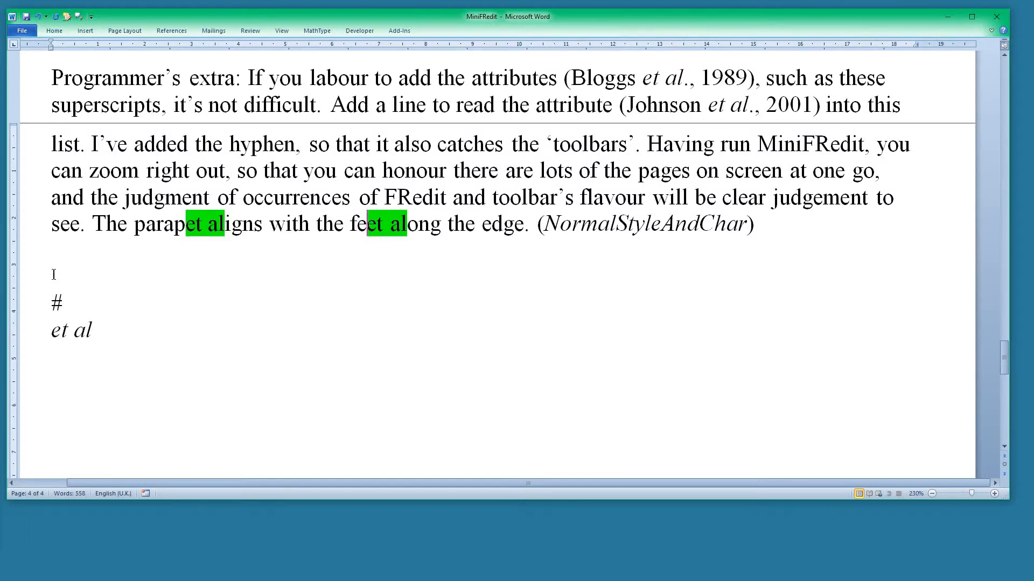
# Add the entry "-our" below "et al" in the list to match words such as "honour"
pyautogui.click(94, 353)
pyautogui.doubleClick(420, 172)
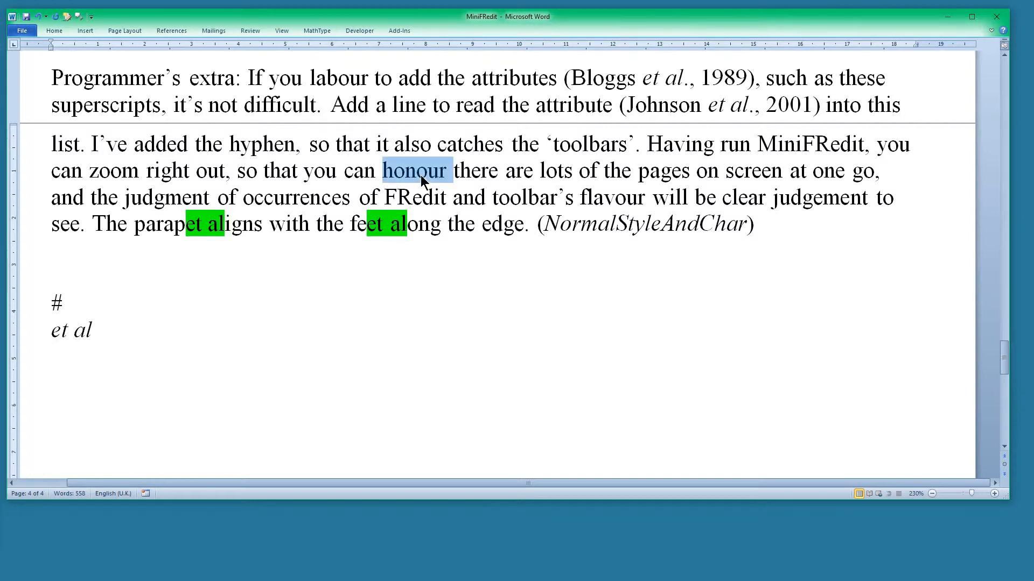
pyautogui.click(57, 357)
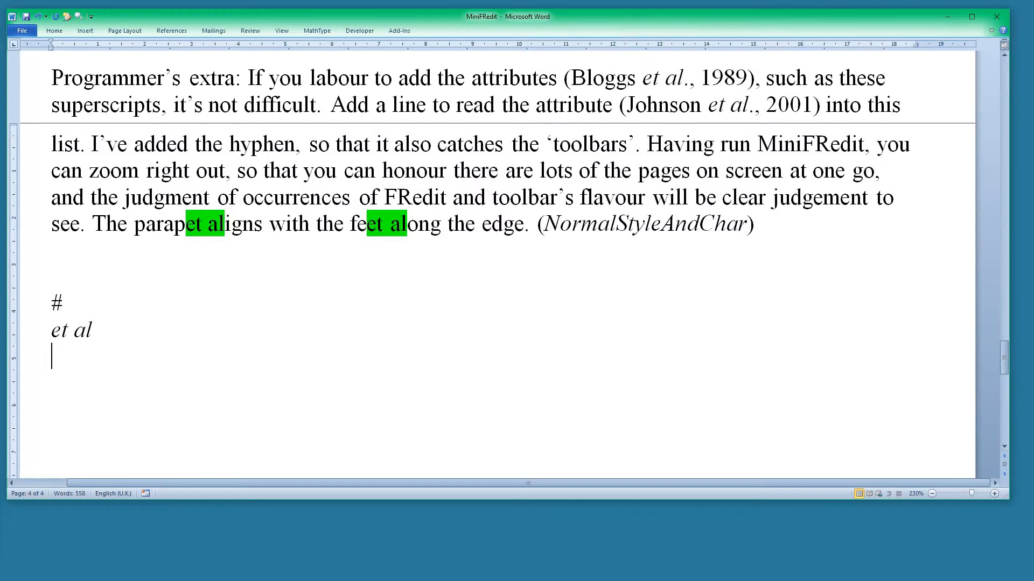
pyautogui.write('-our')
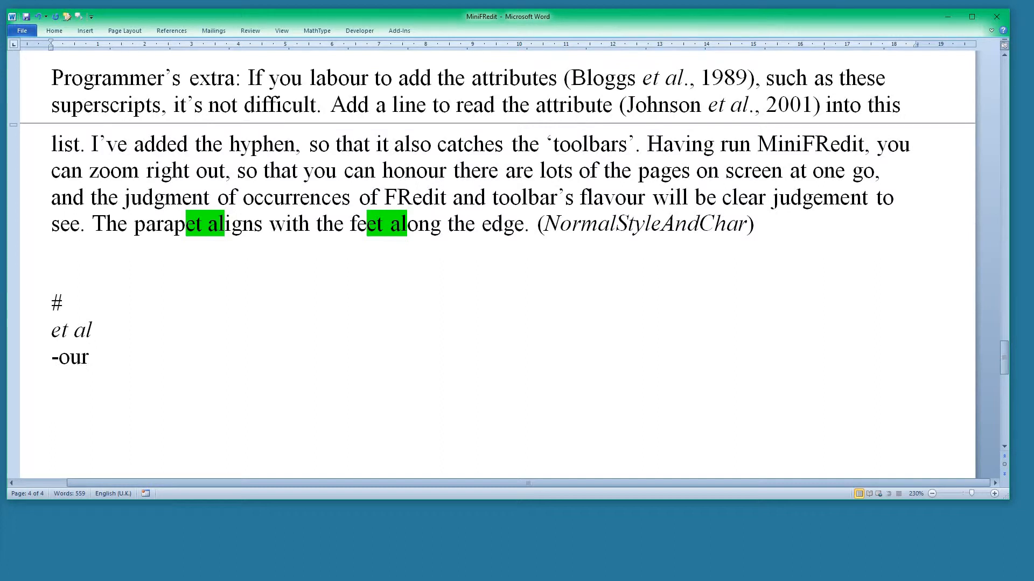
# Highlight the "-our" entry in green and run the MiniFRedit macro on the text
pyautogui.click(28, 365)
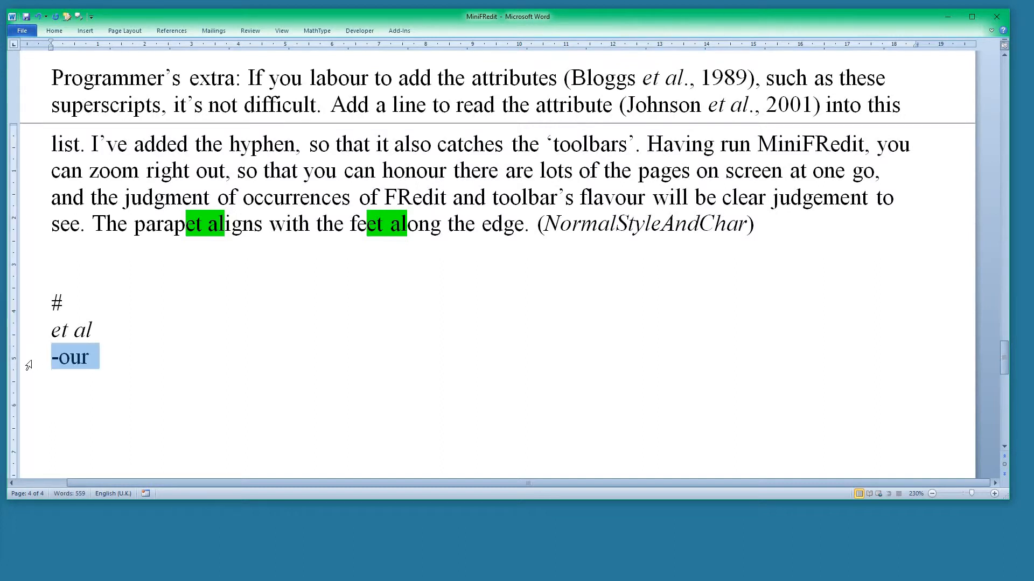
pyautogui.hotkey('ctrl', 'alt', 'h')
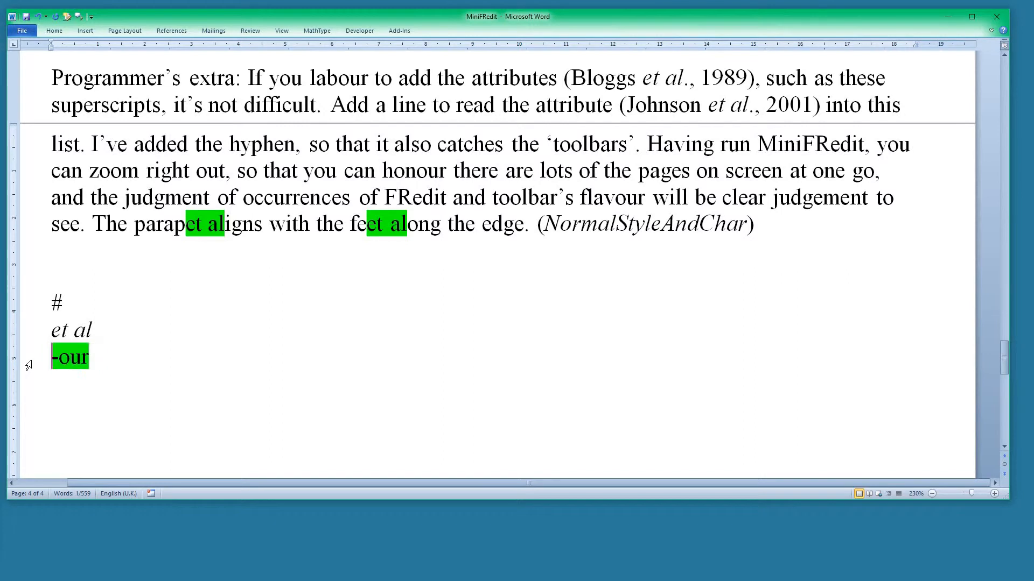
pyautogui.click(240, 352)
pyautogui.hotkey('ctrl', 'alt', 'f')
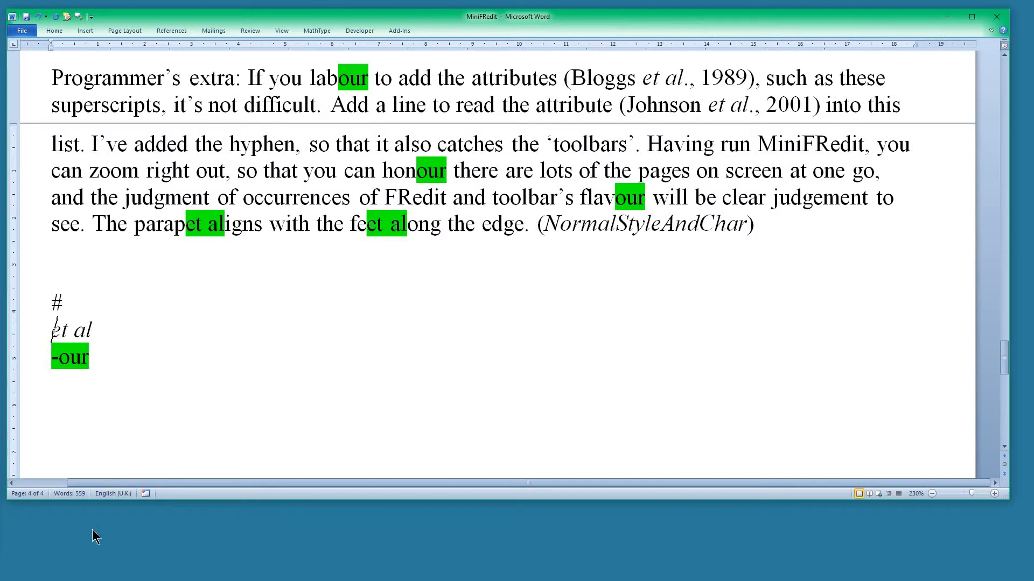
# Prefix both the "et al" and "-our" entries with "!" and run the MiniFRedit macro to remove their formatting from the text
pyautogui.write('!')
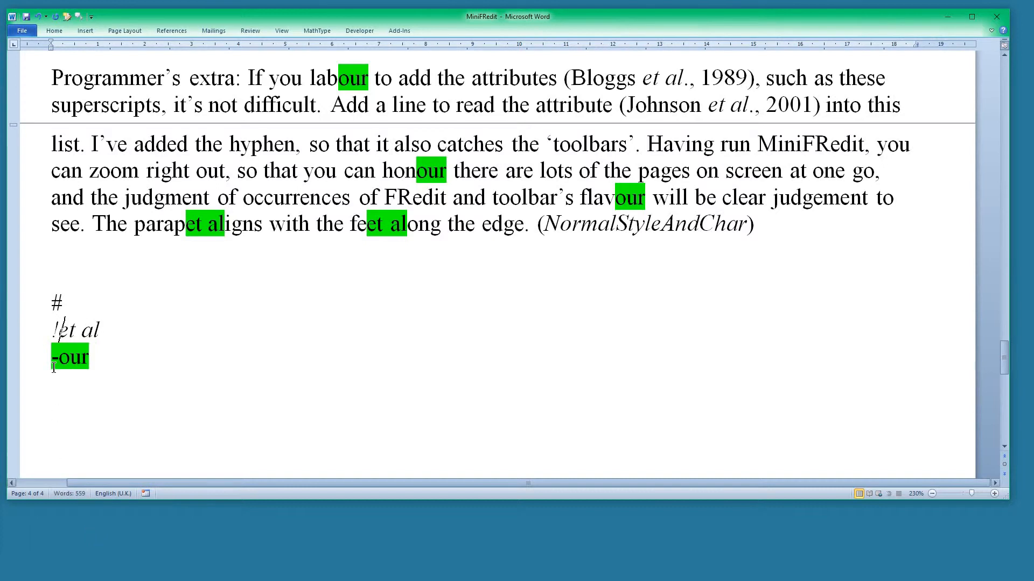
pyautogui.press('Down')
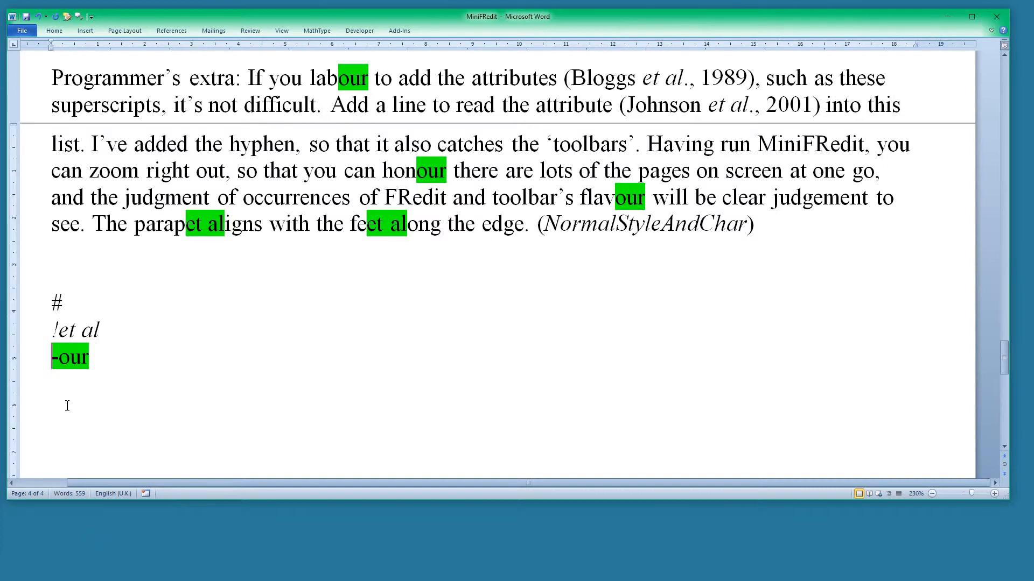
pyautogui.write('!')
pyautogui.hotkey('ctrl', 'alt', 'f')
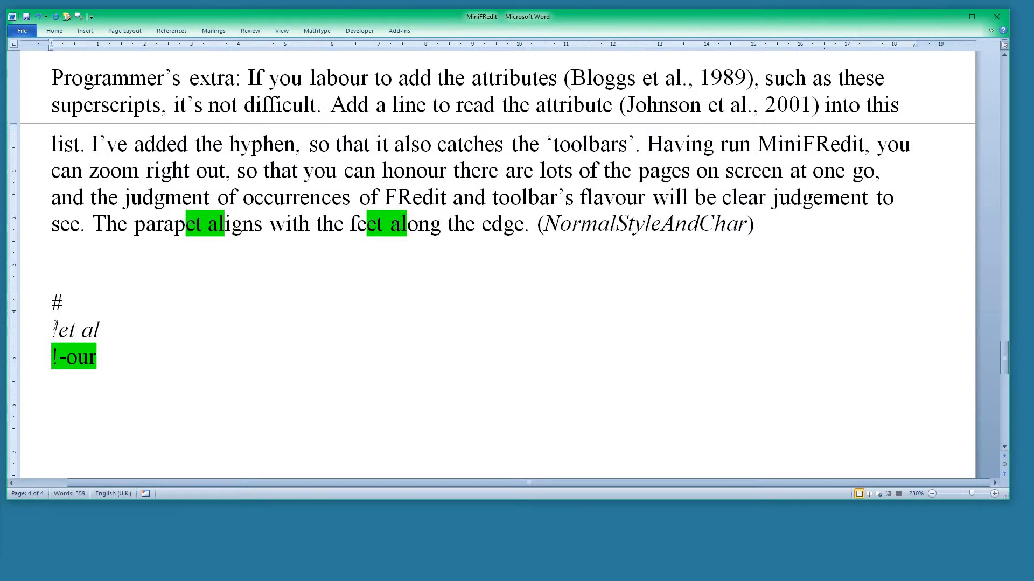
# Delete the "!et al" and "!-our" entries from the list below the # marker
pyautogui.click(33, 335)
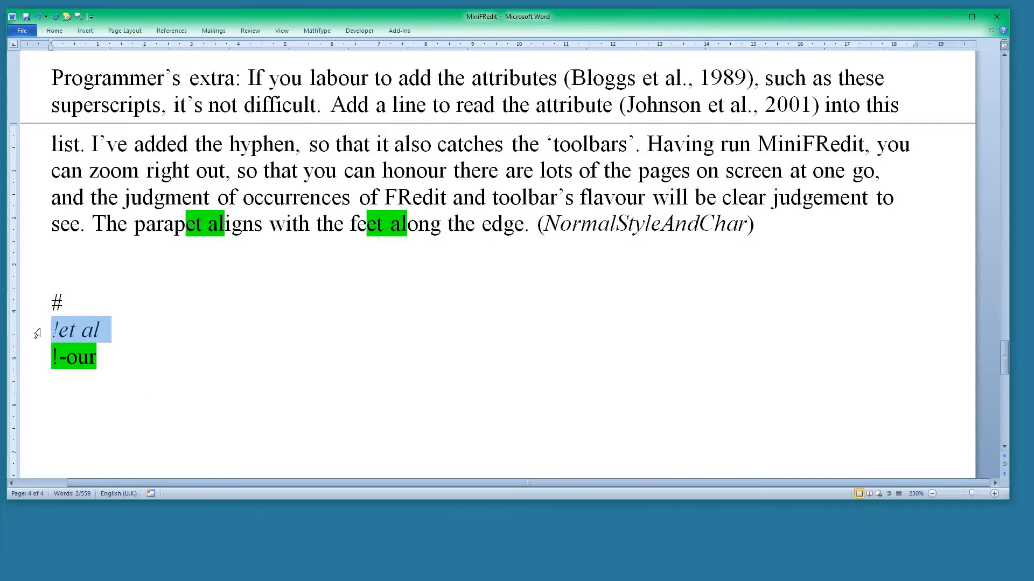
pyautogui.keyDown('shift'); pyautogui.click(96, 361); pyautogui.keyUp('shift')
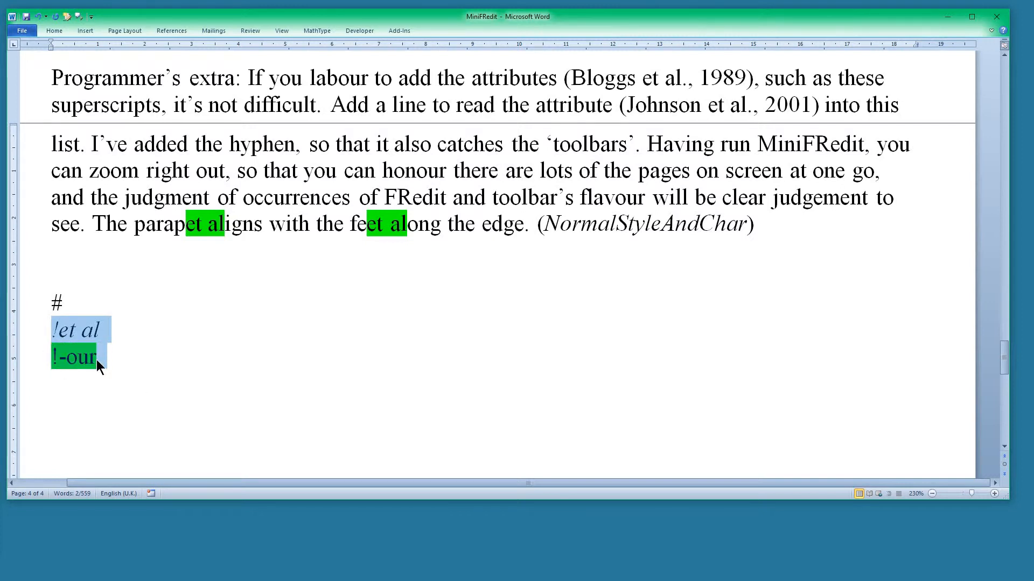
pyautogui.press('Delete')
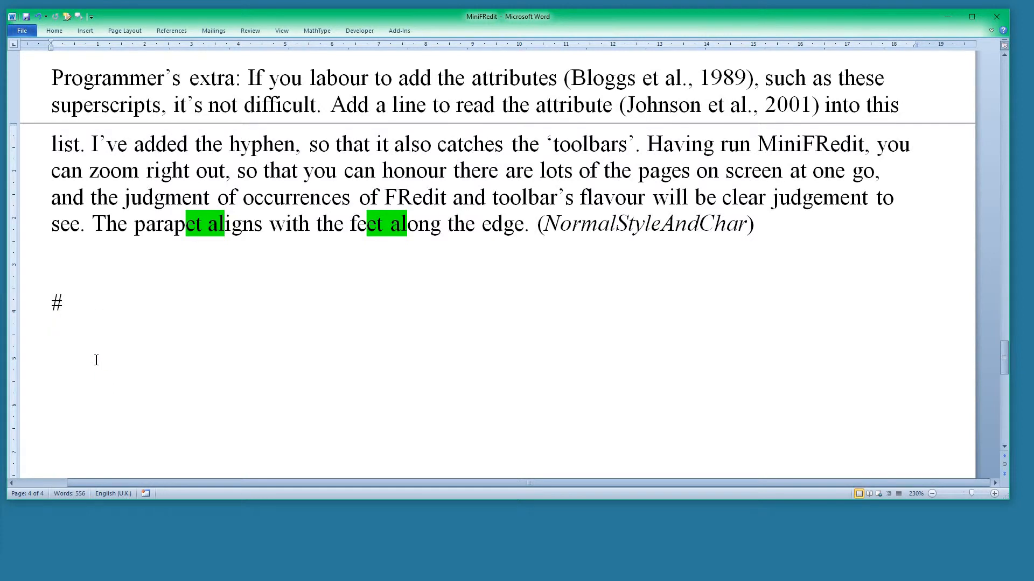
# Copy the formatted list from "-ise" to "non-" above the Sub MiniFRedit() heading and paste it below the # marker
pyautogui.scroll(5, 276, 234)
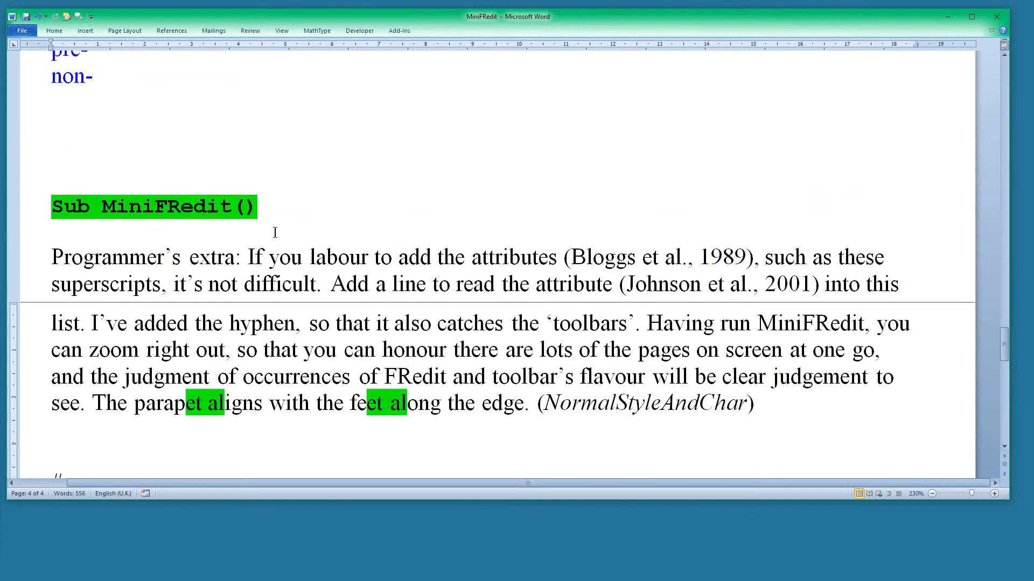
pyautogui.moveTo(32, 99); pyautogui.dragTo(68, 283)
pyautogui.hotkey('ctrl', 'c')
pyautogui.scroll(-5, 68, 282)
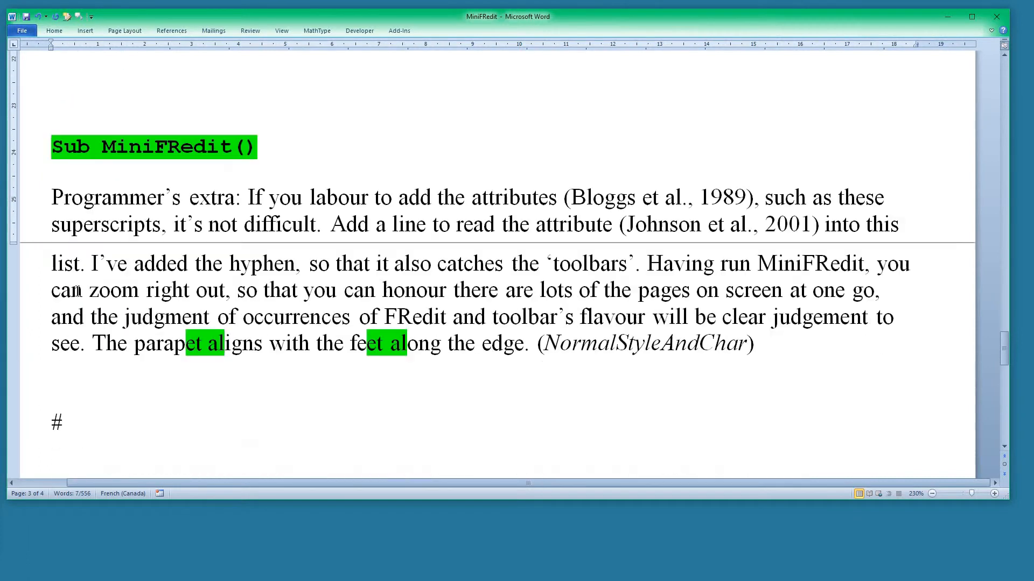
pyautogui.click(60, 338)
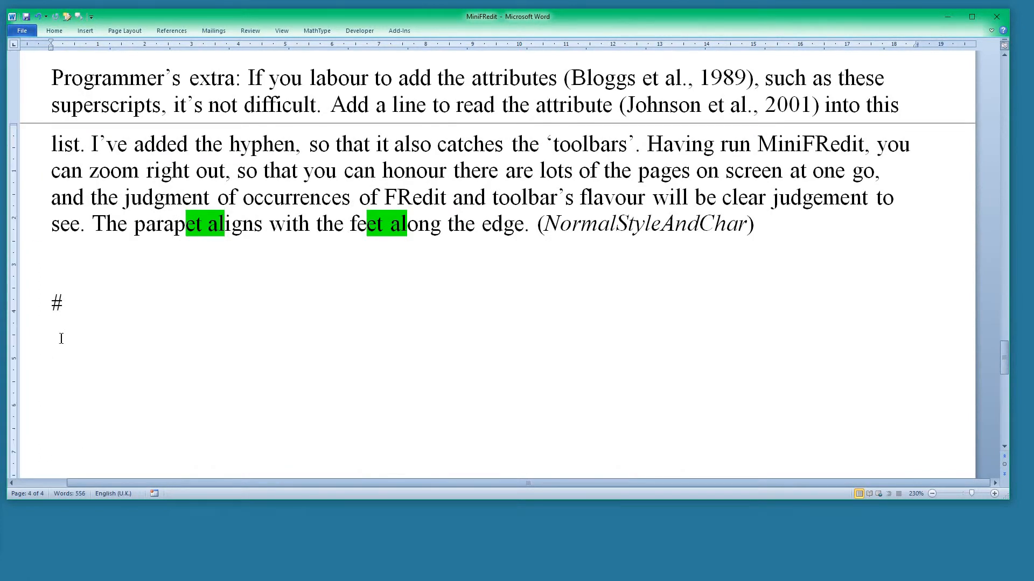
pyautogui.hotkey('ctrl', 'v')
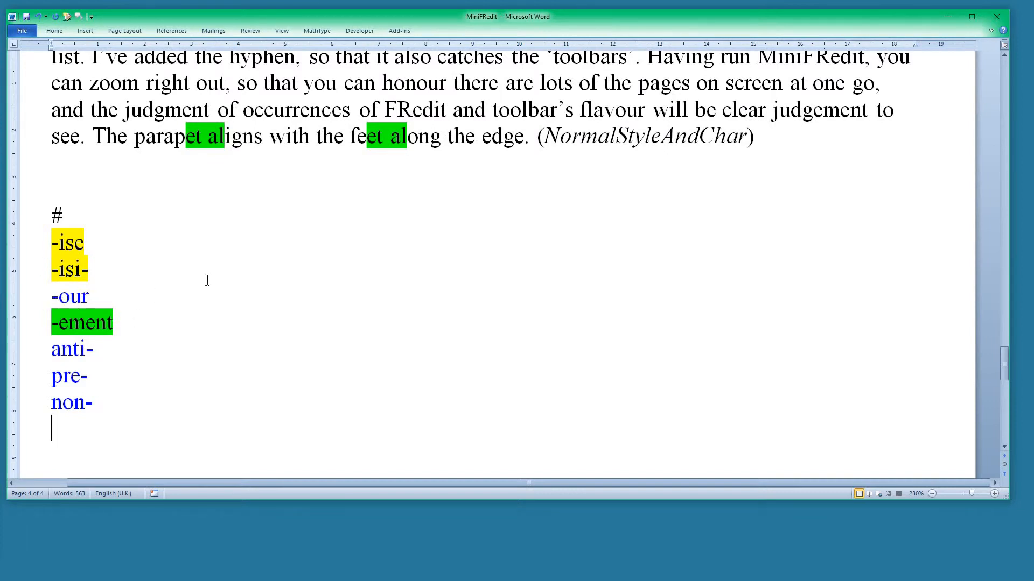
# Compare the spellings "judgement" and "judgment" in the paragraph with the "-ement" entry
pyautogui.scroll(1, 822, 192)
pyautogui.moveTo(810, 174); pyautogui.dragTo(867, 172)
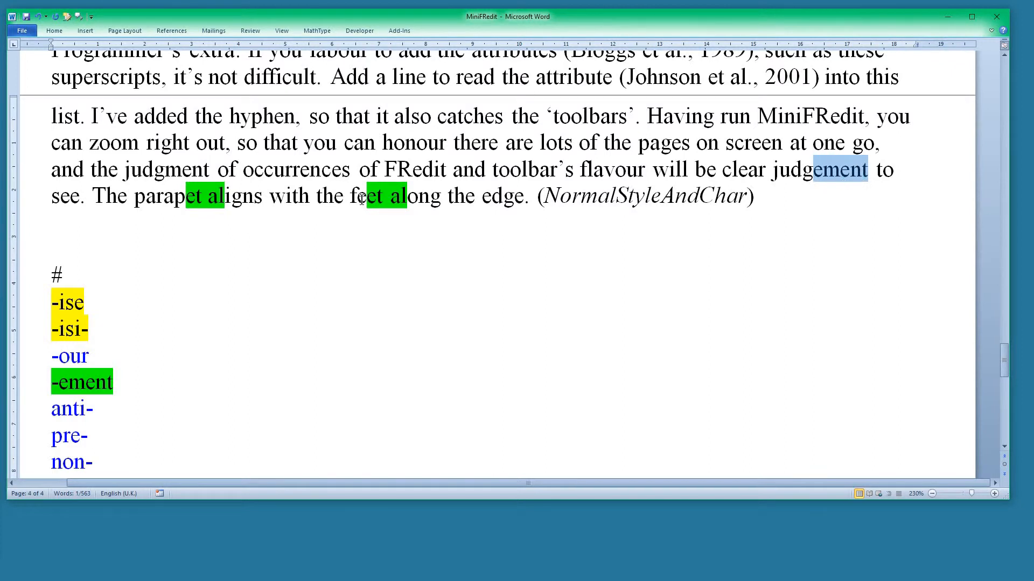
pyautogui.click(154, 171)
pyautogui.doubleClick(157, 170)
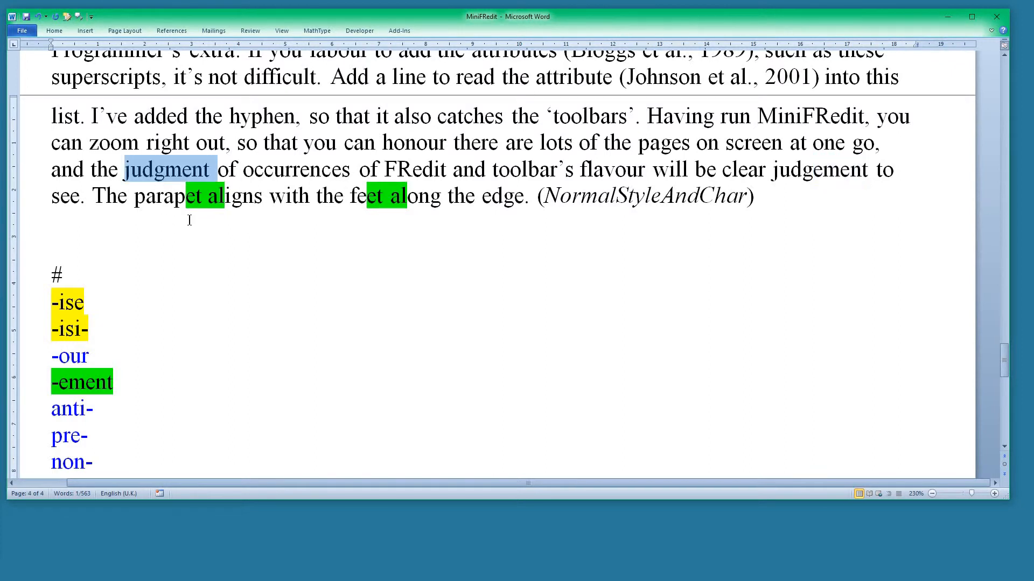
# Delete the pasted entries from "-ise" to "non-" below the # marker
pyautogui.scroll(-2, 153, 393)
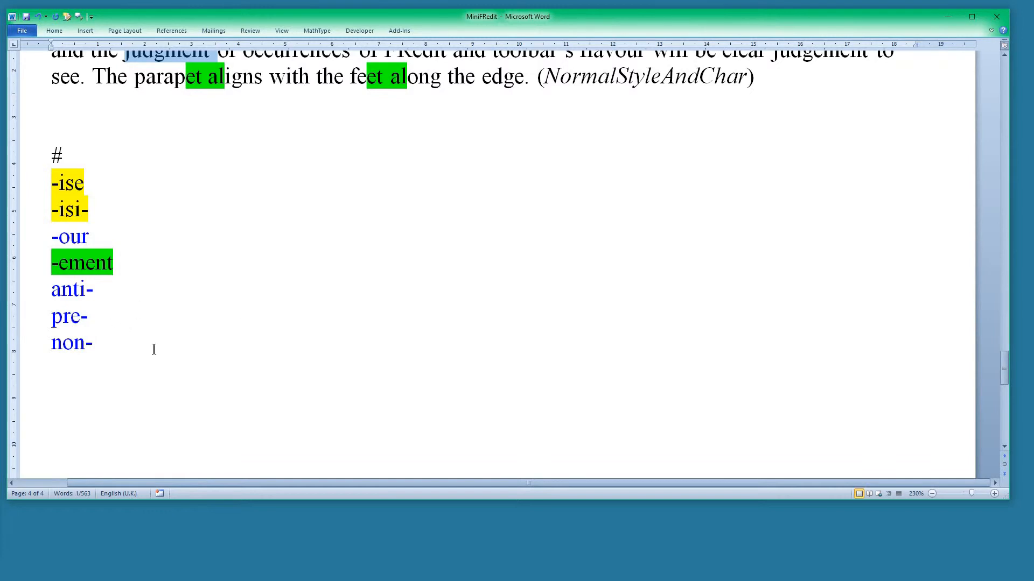
pyautogui.scroll(-1, 152, 349)
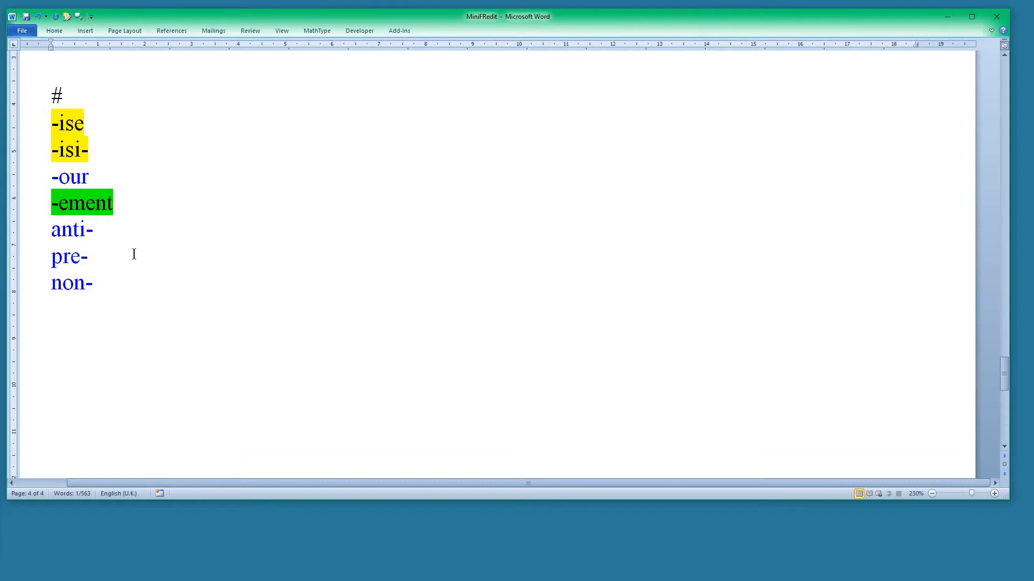
pyautogui.moveTo(35, 129); pyautogui.dragTo(53, 285)
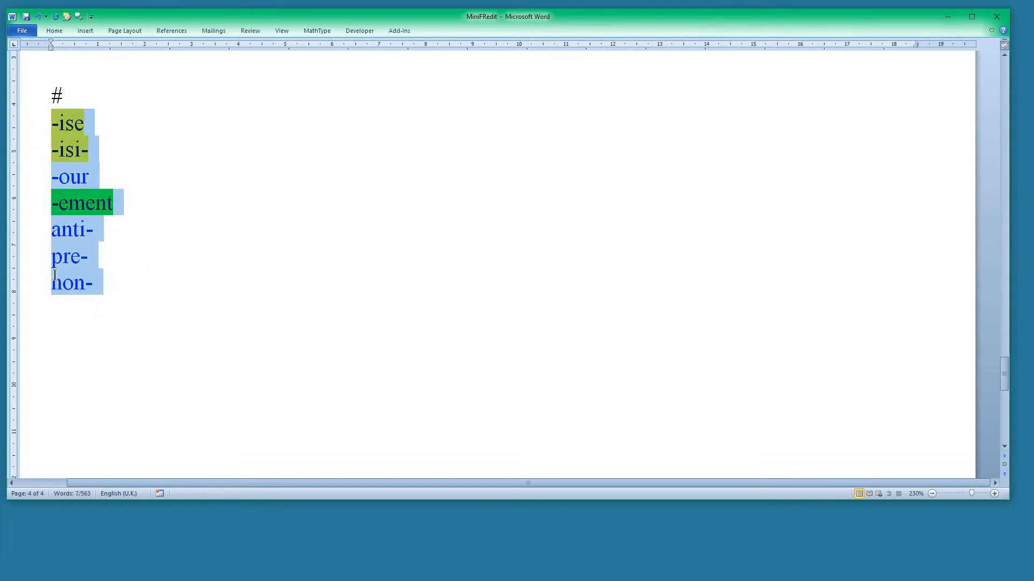
pyautogui.press('Delete')
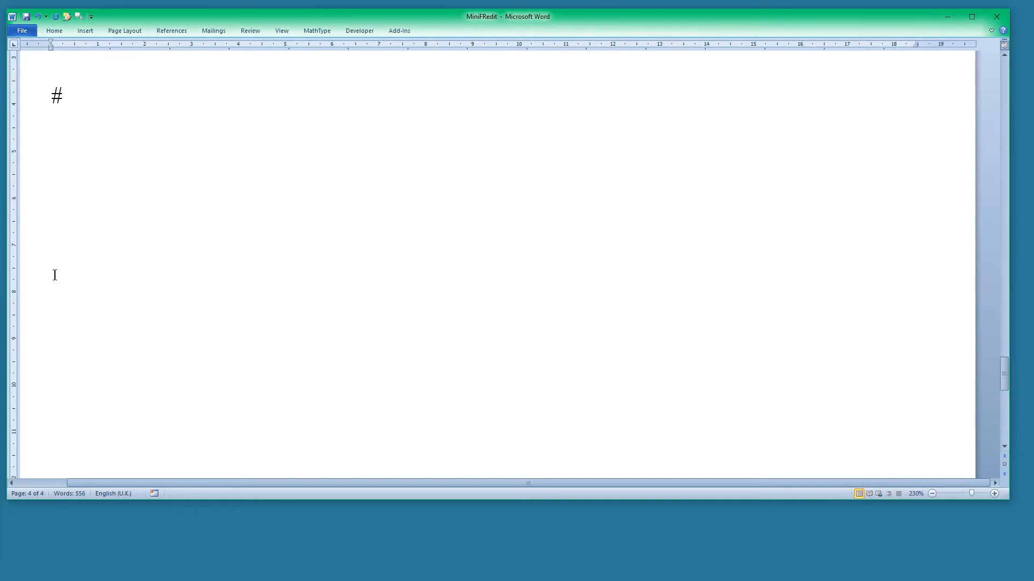
# Add the entry "you" below the # marker and highlight it in bright green
pyautogui.moveTo(36, 176); pyautogui.dragTo(36, 211)
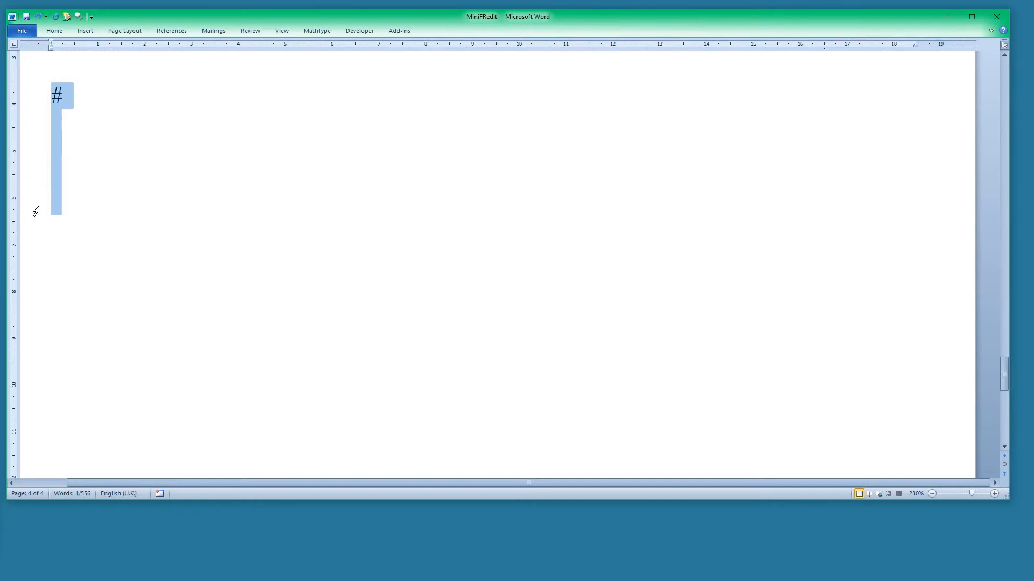
pyautogui.click(68, 150)
pyautogui.write('you')
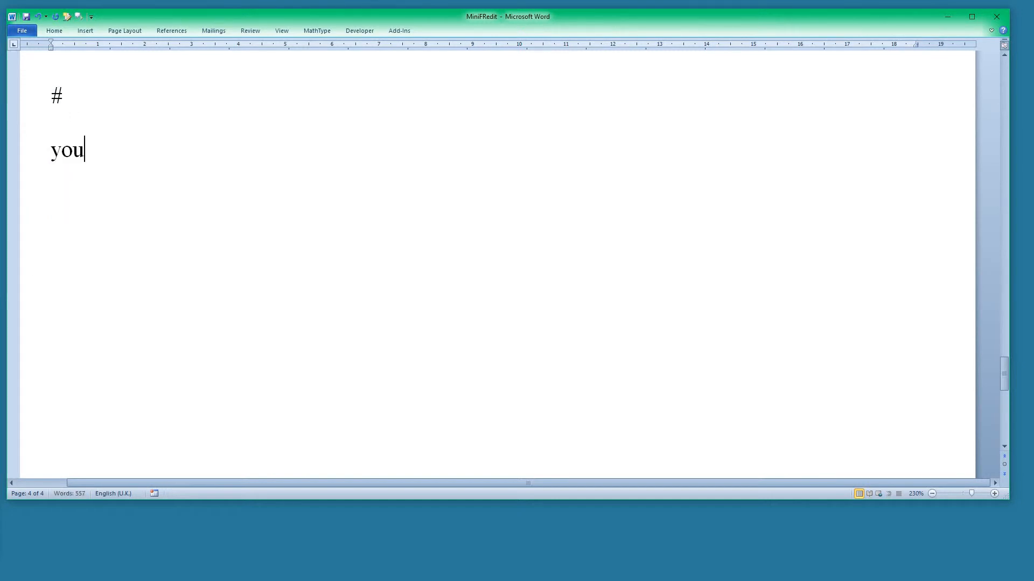
pyautogui.click(34, 159)
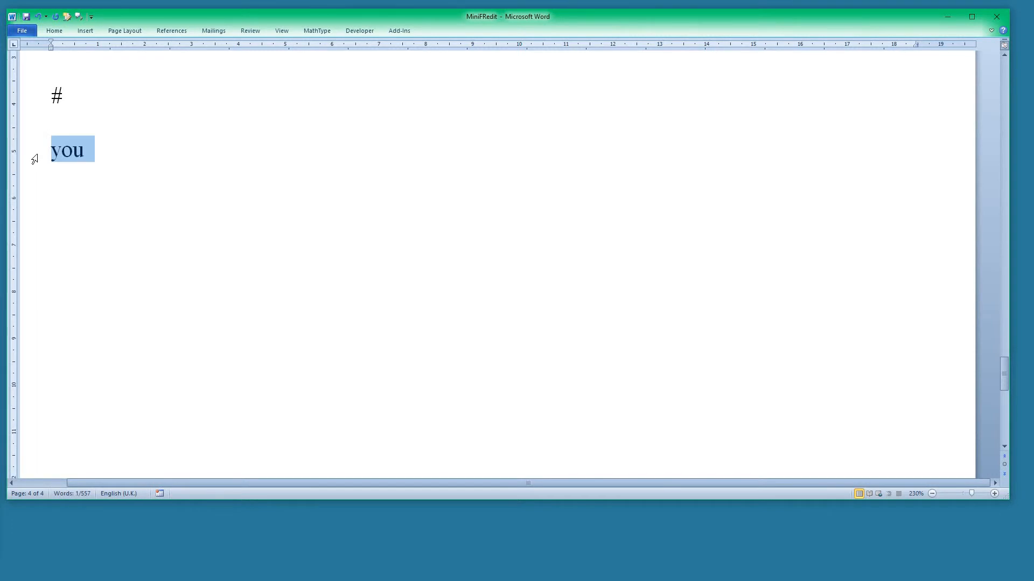
pyautogui.hotkey('ctrl', 'alt', 'h')
pyautogui.press('Left')
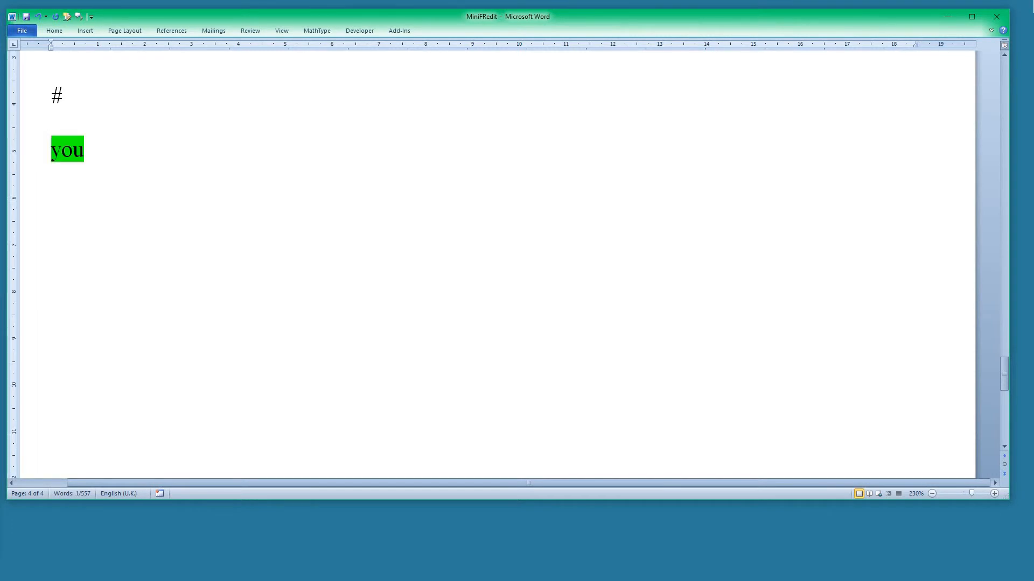
# Make the green-highlighted "you" entry below the # marker bold and enlarge its font several sizes
pyautogui.click(22, 155)
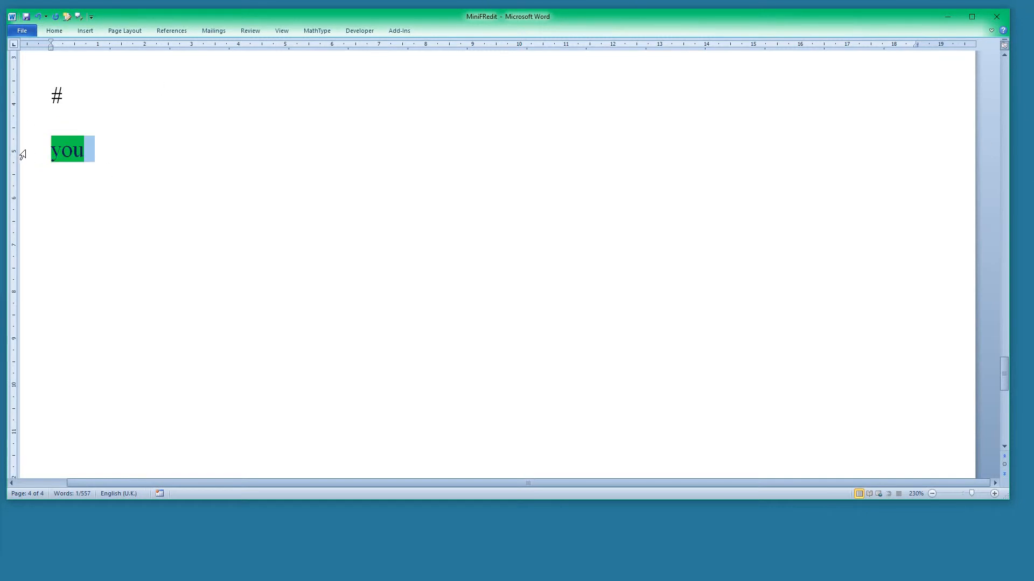
pyautogui.hotkey('ctrl', 'b')
pyautogui.hotkey('ctrl', 'shift', '.')
pyautogui.hotkey('ctrl', 'shift', '.')
pyautogui.hotkey('ctrl', 'shift', '.')
pyautogui.hotkey('ctrl', 'shift', '.')
pyautogui.hotkey('ctrl', 'shift', '.')
pyautogui.hotkey('ctrl', 'shift', '.')
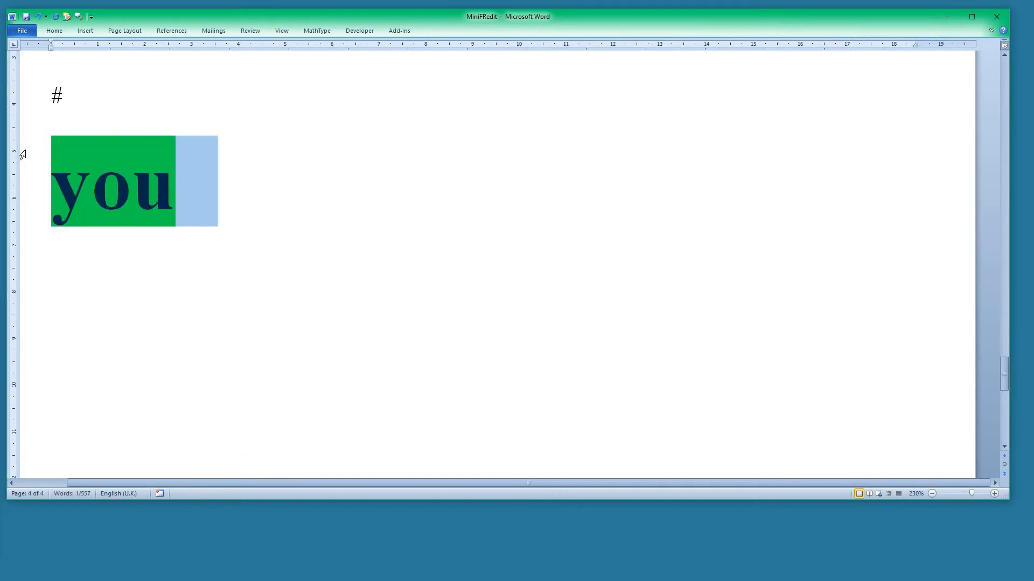
pyautogui.click(372, 232)
# Run the MiniFRedit macro and zoom out to 50% to inspect each "you" across all four pages
pyautogui.scroll(3, 374, 233)
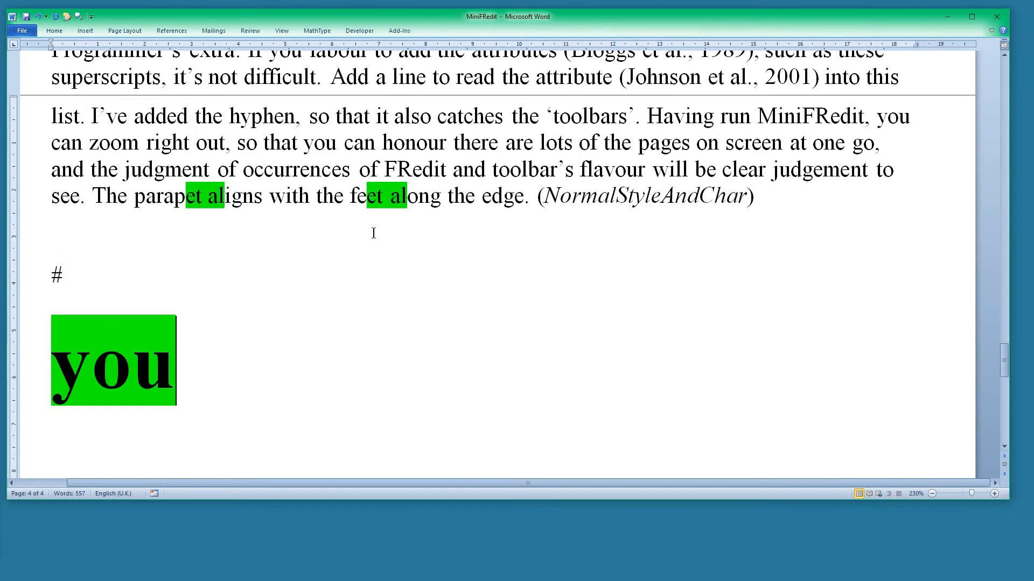
pyautogui.scroll(10, 374, 232)
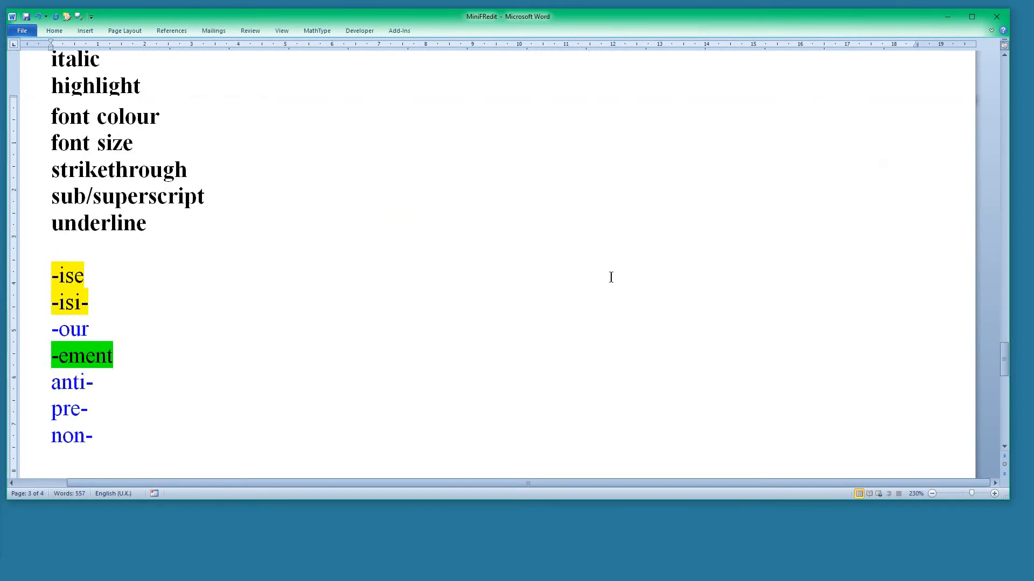
pyautogui.keyDown('ctrl'); pyautogui.scroll(-12, 611, 278); pyautogui.keyUp('ctrl')
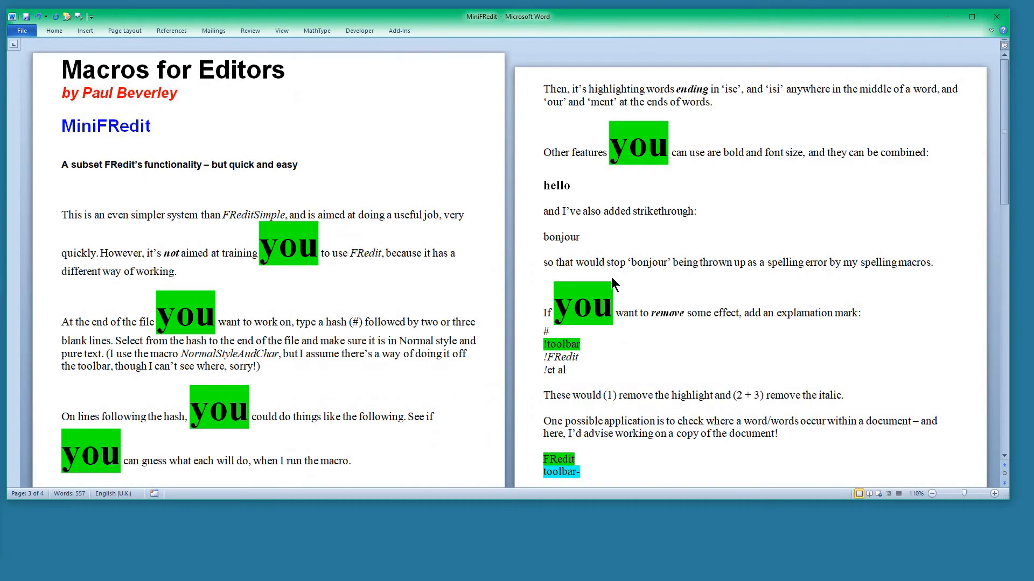
pyautogui.keyDown('ctrl'); pyautogui.scroll(-5, 612, 276); pyautogui.keyUp('ctrl')
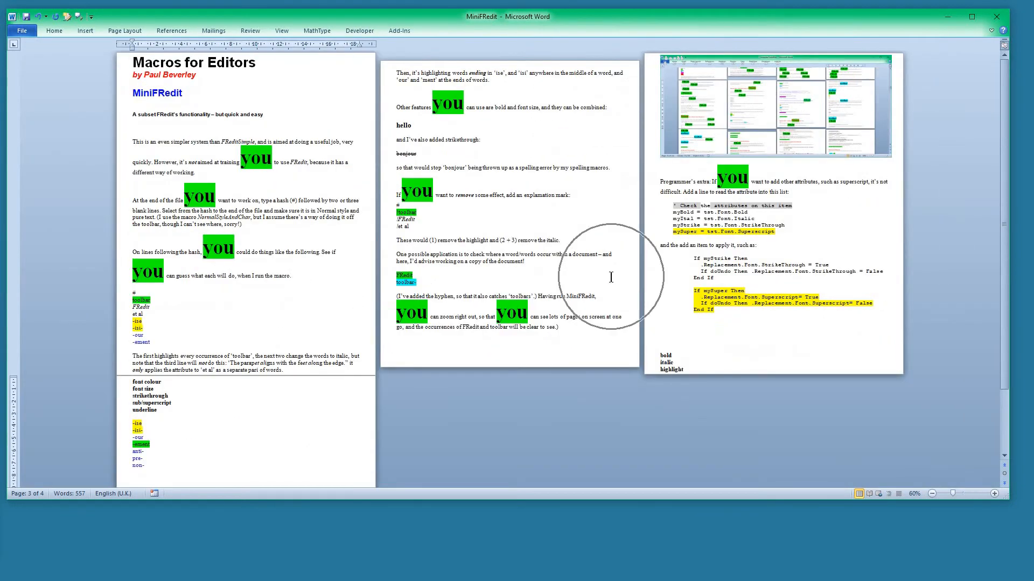
pyautogui.keyDown('ctrl'); pyautogui.scroll(-1, 611, 278); pyautogui.keyUp('ctrl')
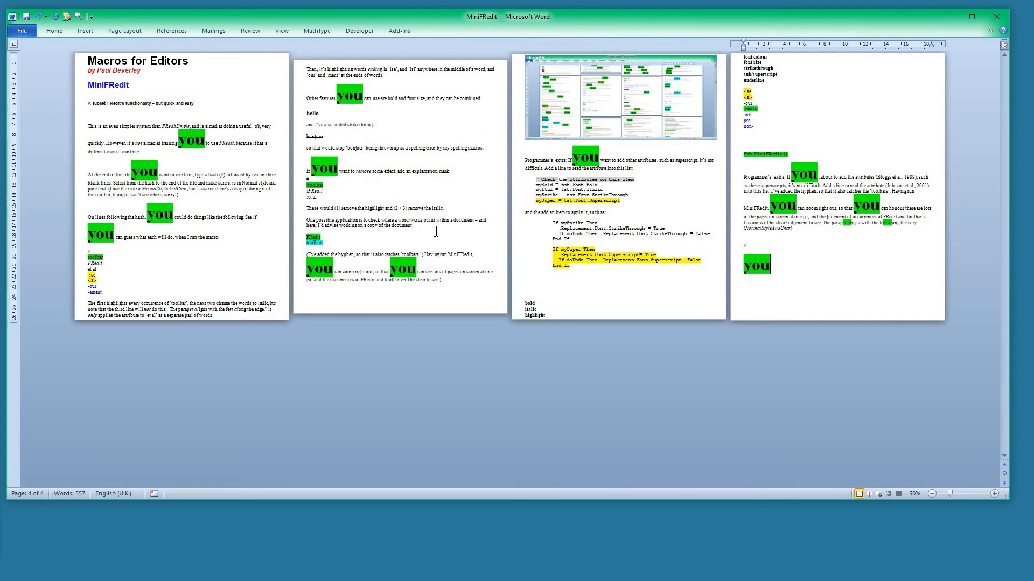
# Review the attribute list from "bold" to "underline" and the sample entries from "-ise" to "non-"
pyautogui.keyDown('ctrl'); pyautogui.scroll(15, 431, 238); pyautogui.keyUp('ctrl')
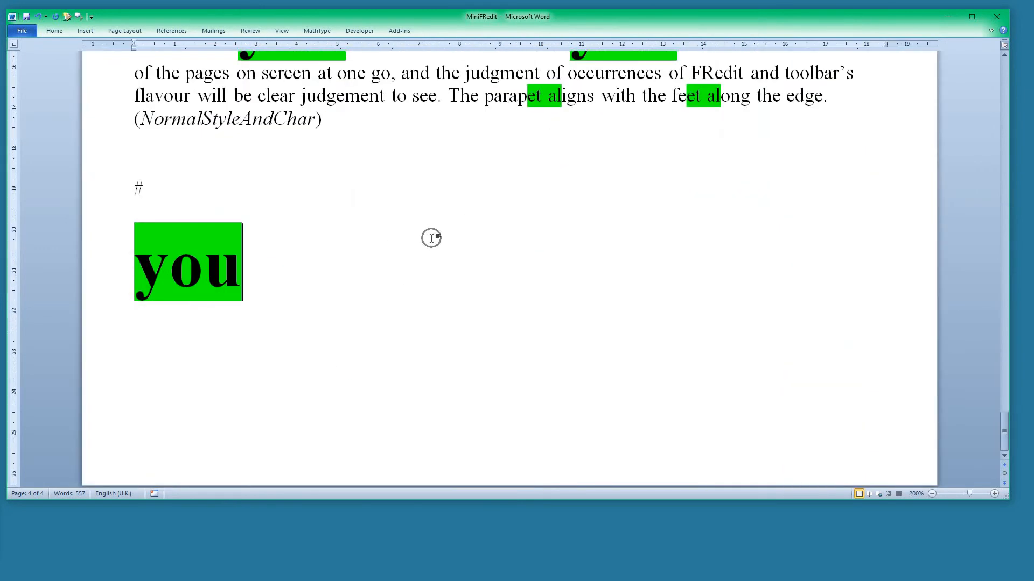
pyautogui.keyDown('ctrl'); pyautogui.scroll(2, 431, 238); pyautogui.keyUp('ctrl')
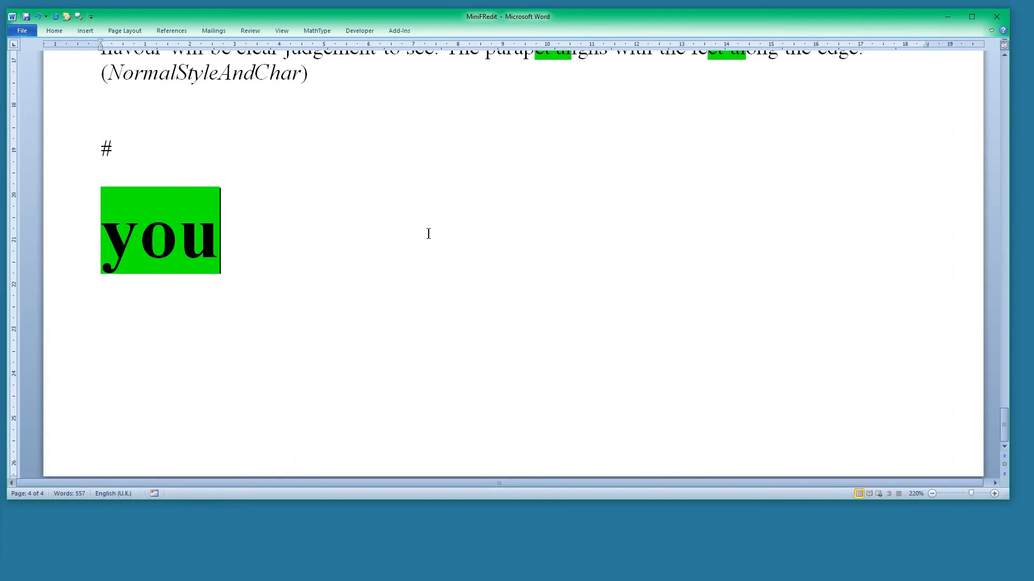
pyautogui.scroll(10, 428, 233)
pyautogui.scroll(4, 428, 233)
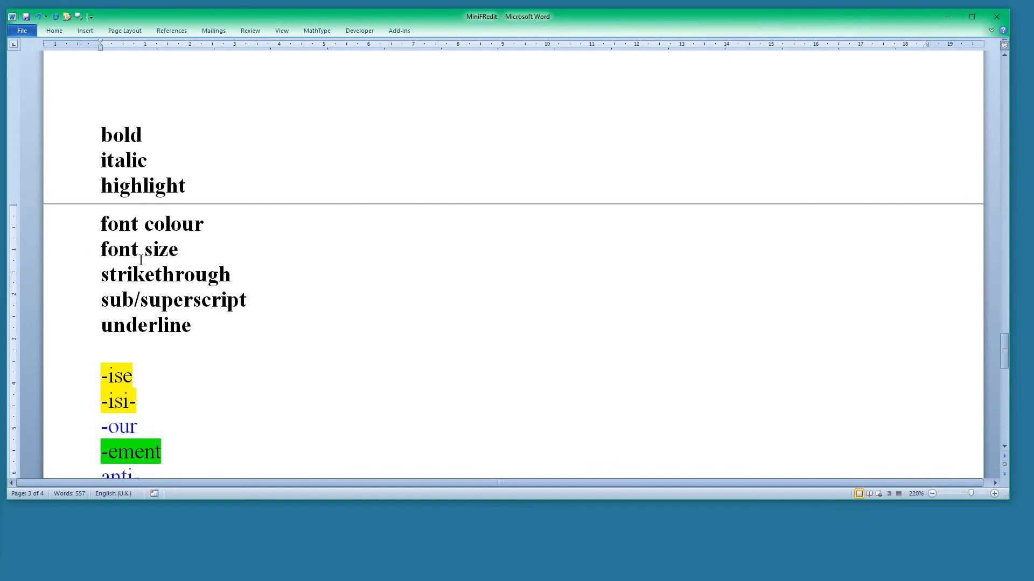
pyautogui.scroll(-1, 190, 253)
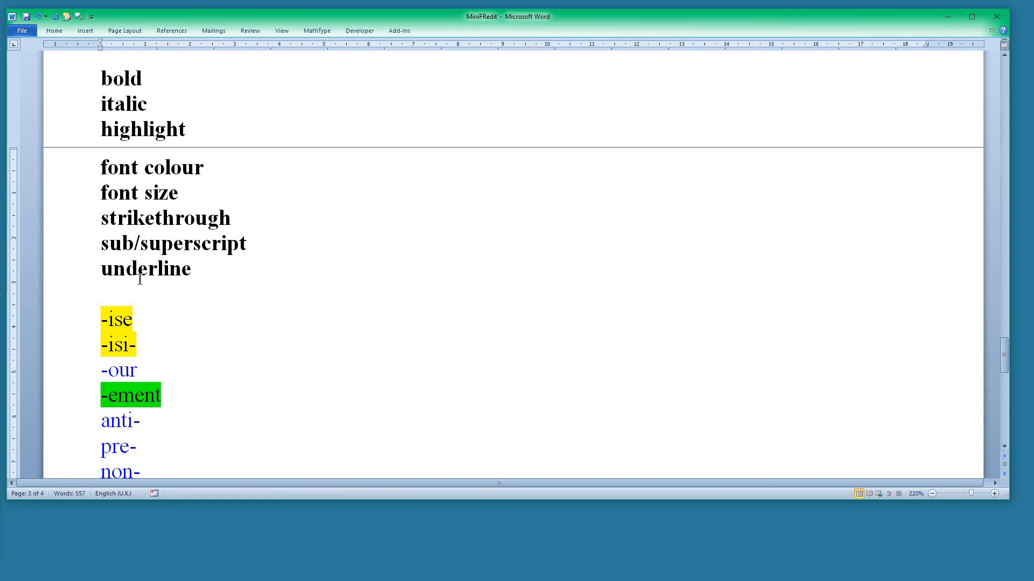
pyautogui.scroll(-5, 139, 279)
pyautogui.scroll(6, 143, 218)
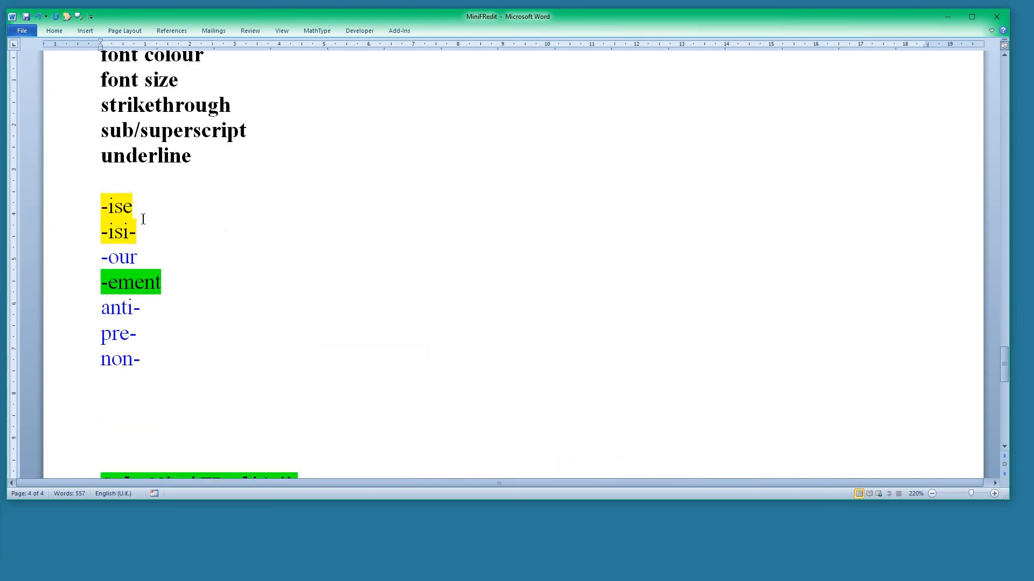
pyautogui.scroll(-1, 142, 219)
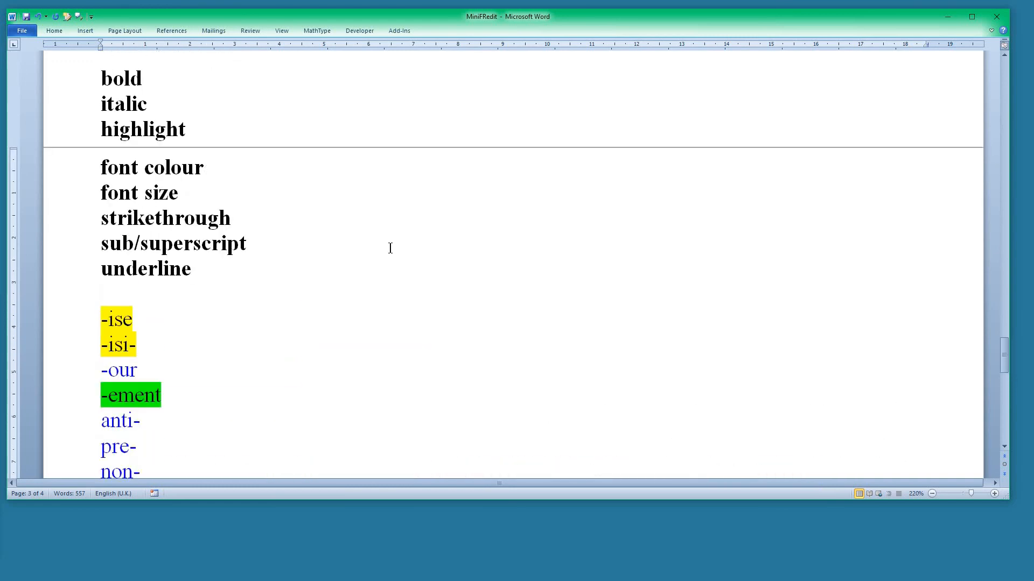